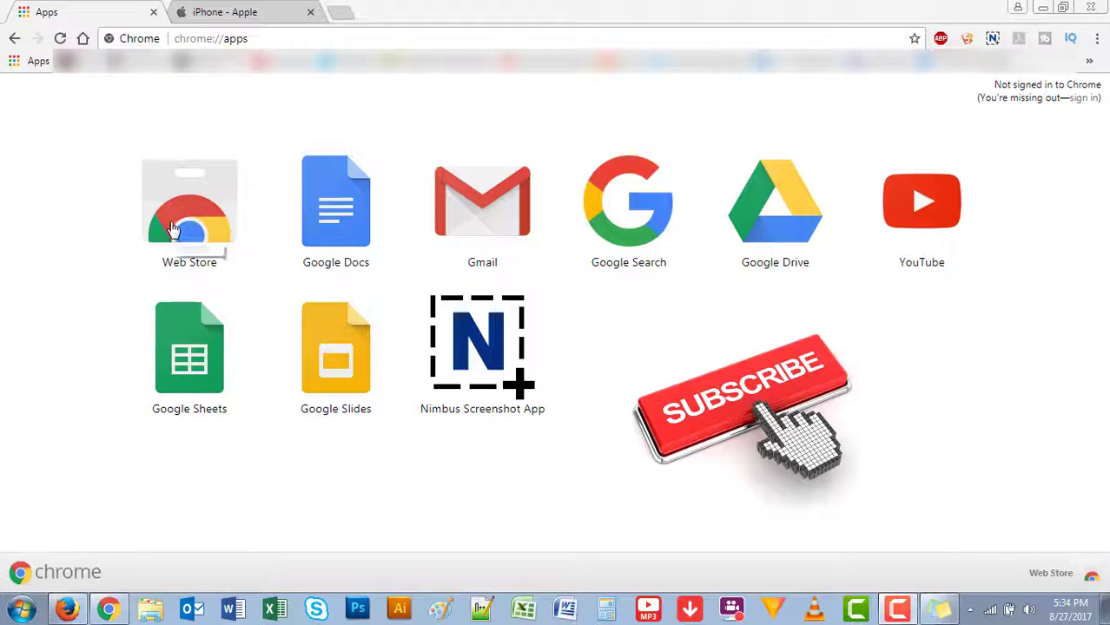
Step: Search the Chrome Web Store for 'screenshot' extensions
{"action": "left_click", "coordinate": [171, 229]}
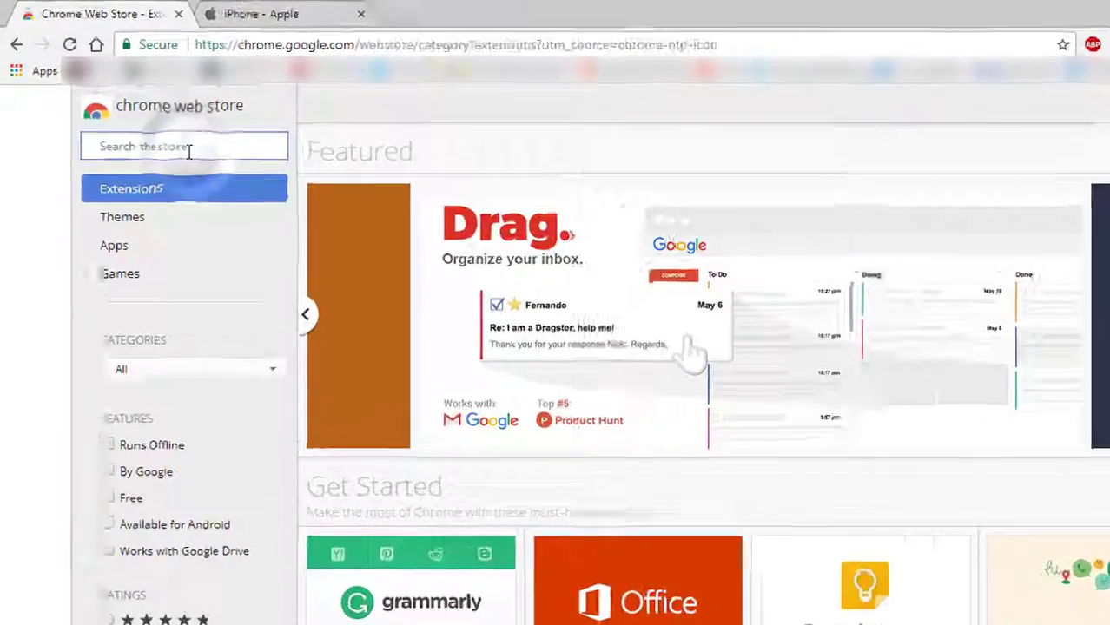
{"action": "type", "text": "s"}
{"action": "type", "text": "c"}
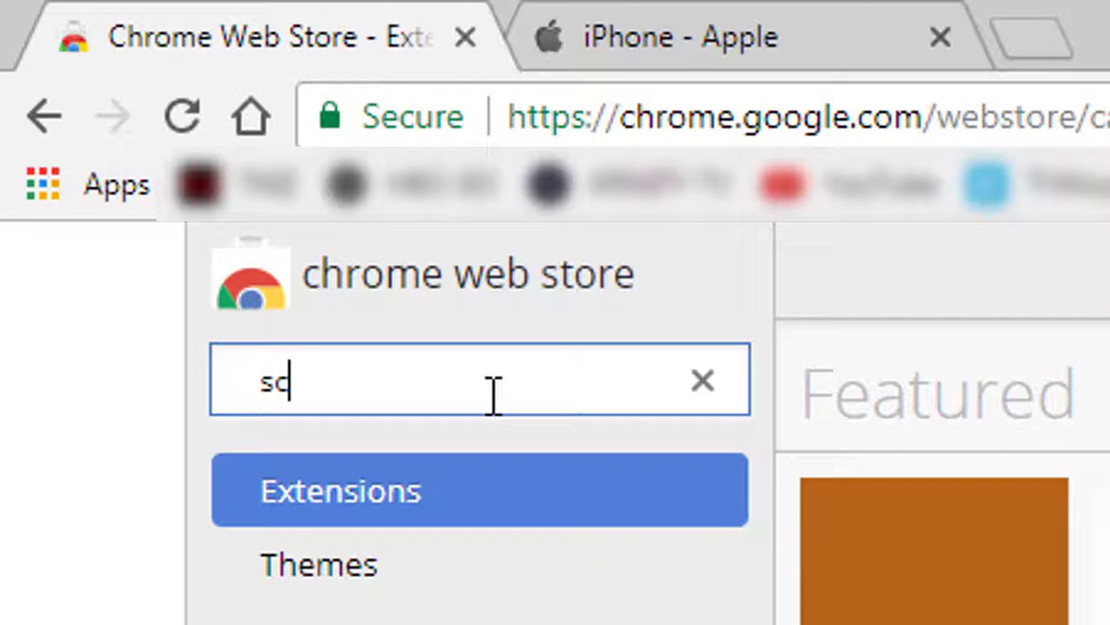
{"action": "type", "text": "reenshot"}
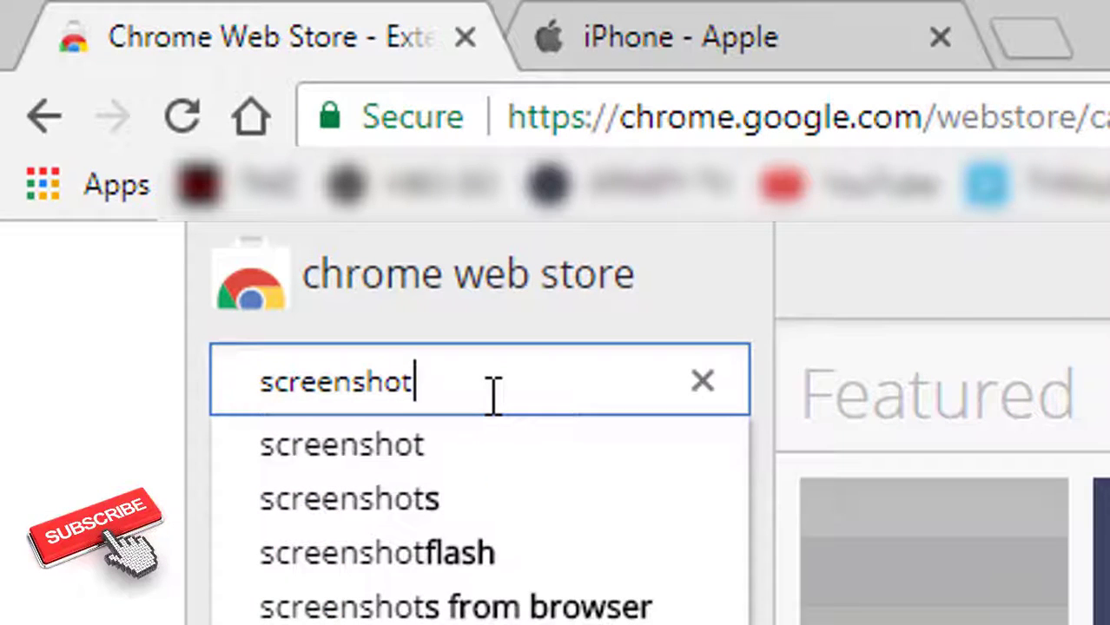
{"action": "key", "text": "Return"}
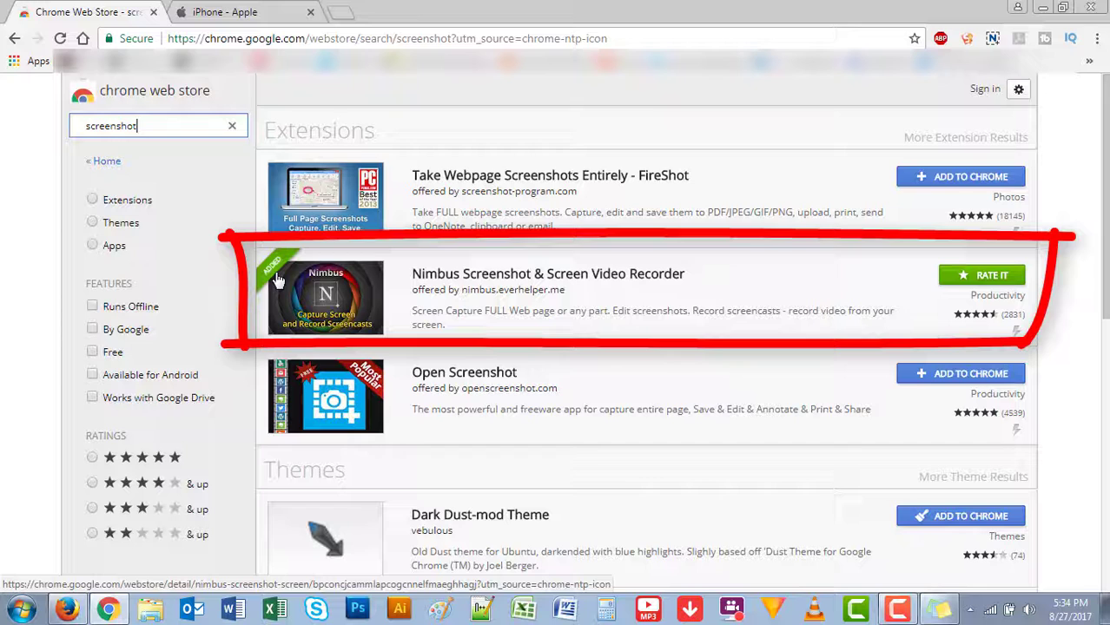
{"action": "left_click", "coordinate": [613, 293]}
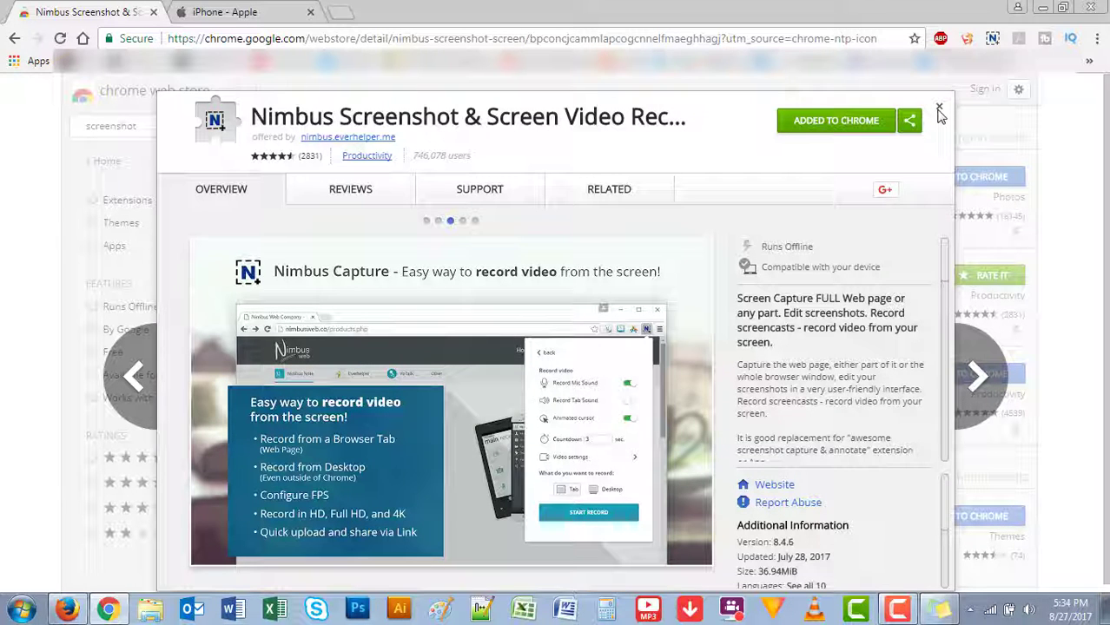
{"action": "left_click", "coordinate": [939, 110]}
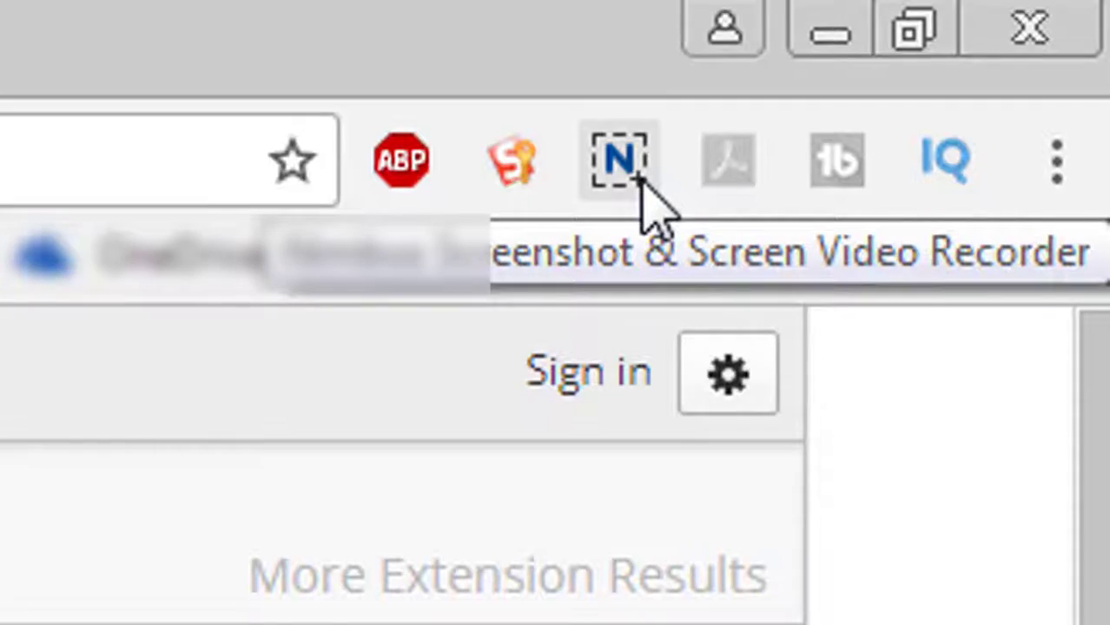
Step: Open the Nimbus capture menu from its Chrome toolbar icon
{"action": "left_click", "coordinate": [640, 178]}
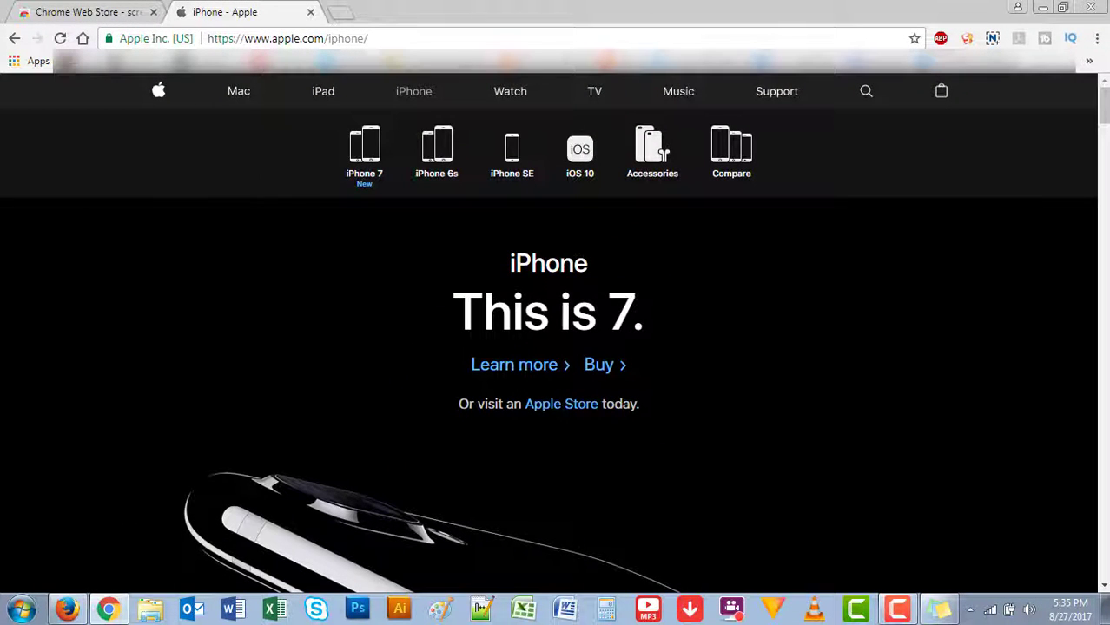
{"action": "scroll", "coordinate": [1102, 155], "scroll_direction": "down", "scroll_amount": 10}
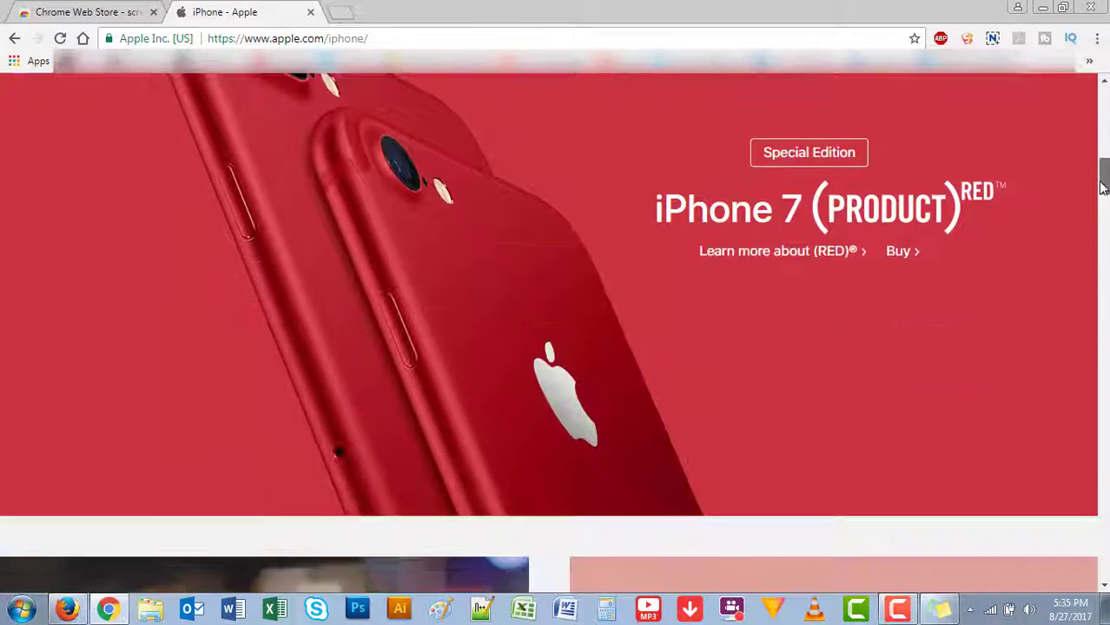
{"action": "left_click_drag", "start_coordinate": [1102, 187], "coordinate": [1103, 106]}
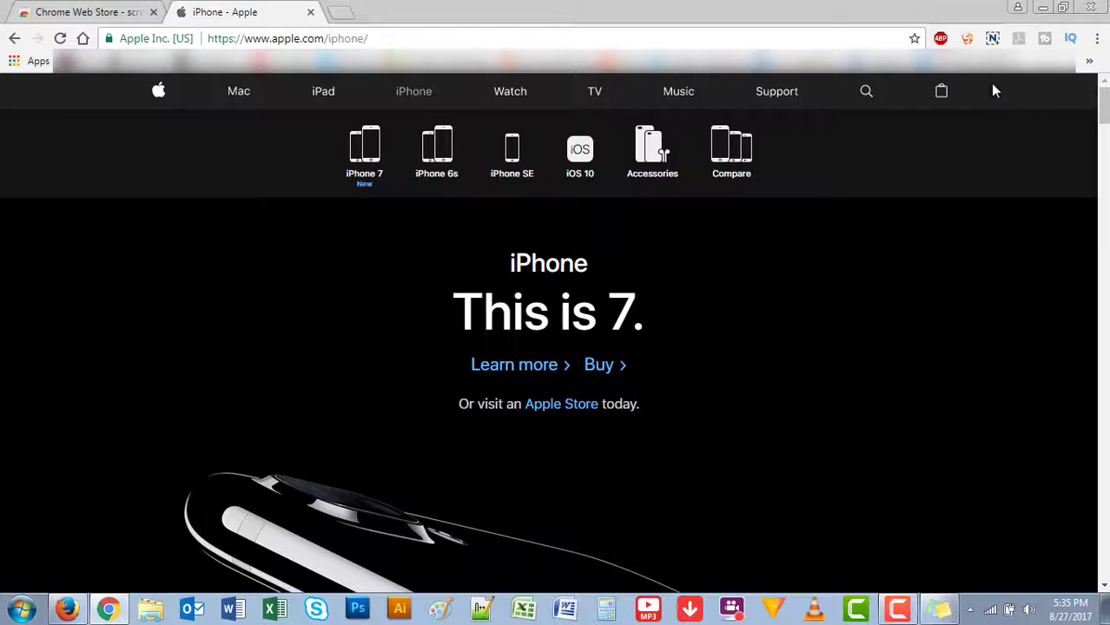
Step: Capture the entire Apple iPhone page with Nimbus's Entire page option
{"action": "left_click", "coordinate": [993, 39]}
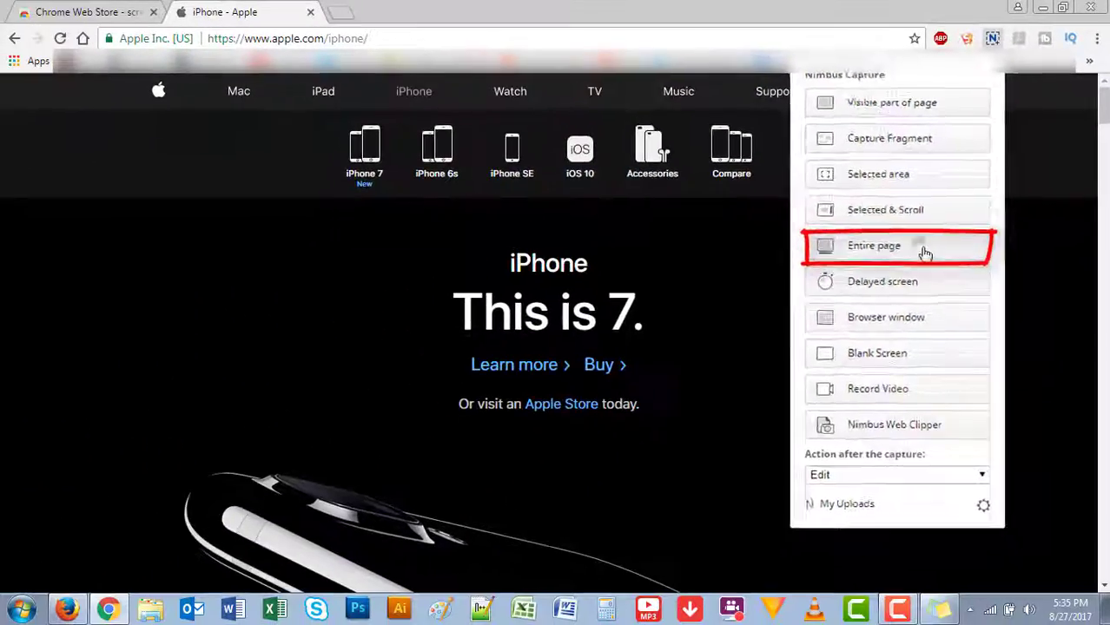
{"action": "left_click", "coordinate": [723, 530]}
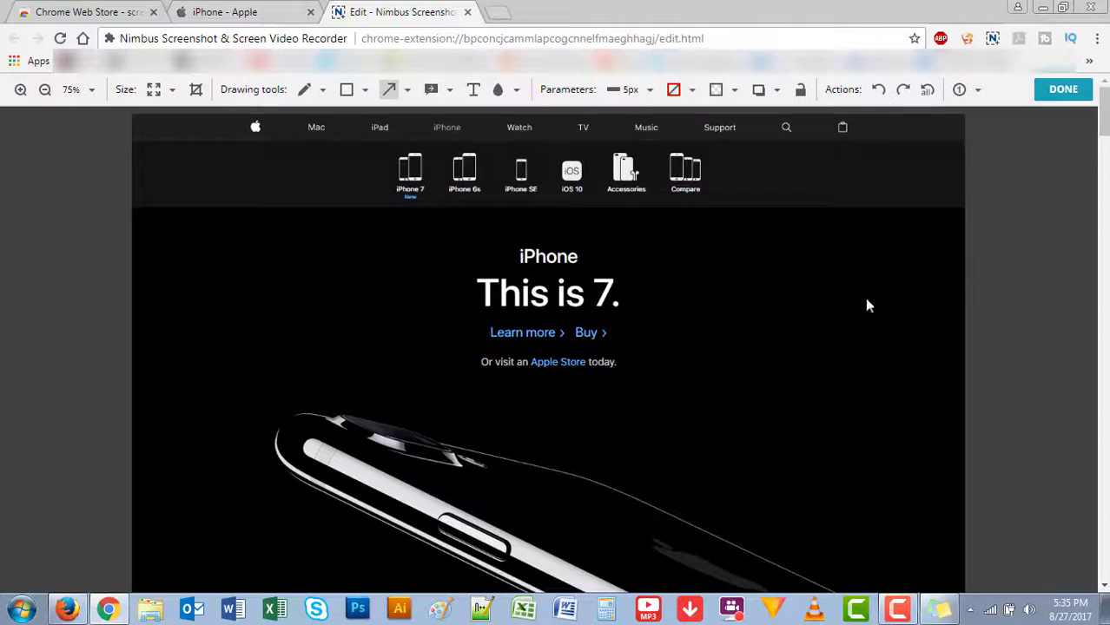
Step: Zoom the capture view out to 50%, then back in to 100%
{"action": "mouse_move", "coordinate": [1101, 126]}
{"action": "left_mouse_down"}
{"action": "mouse_move", "coordinate": [1101, 587]}
{"action": "mouse_move", "coordinate": [1101, 121]}
{"action": "left_mouse_up"}
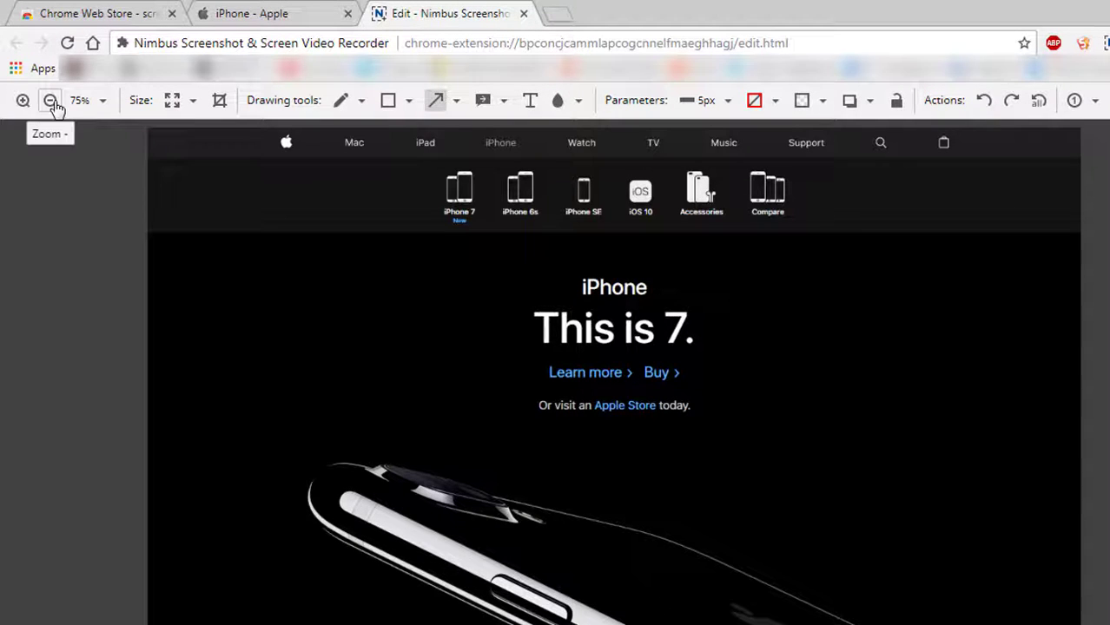
{"action": "left_click", "coordinate": [51, 101]}
{"action": "left_click", "coordinate": [23, 102]}
{"action": "left_click", "coordinate": [23, 101]}
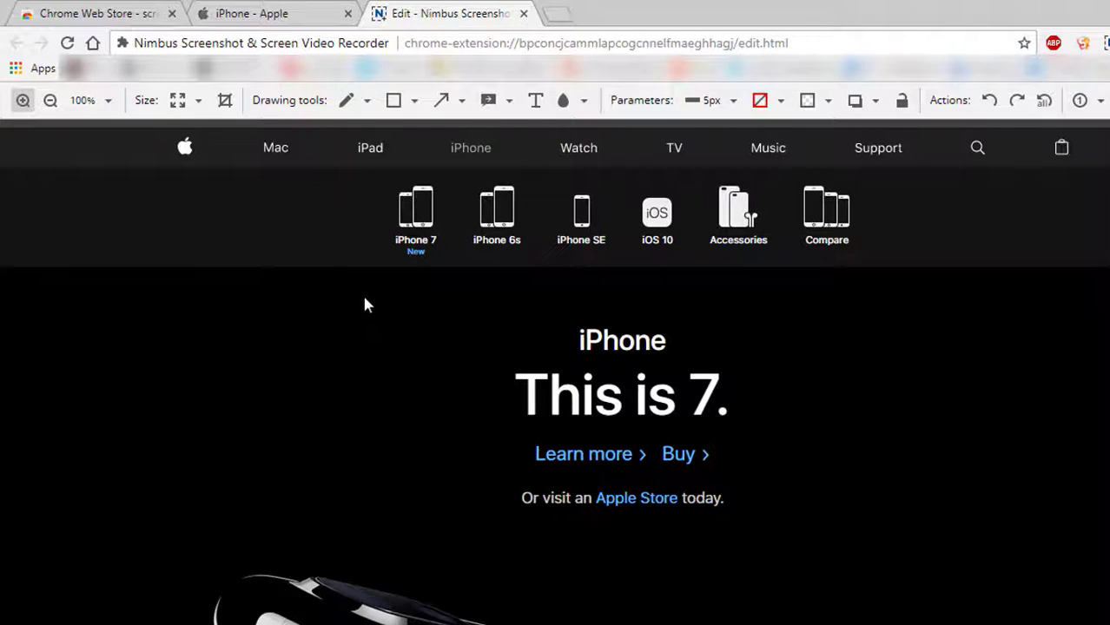
Step: Box the iPhone submenu icons in red and add red text 'Test - Nimbus Screenshot'
{"action": "left_click", "coordinate": [393, 109]}
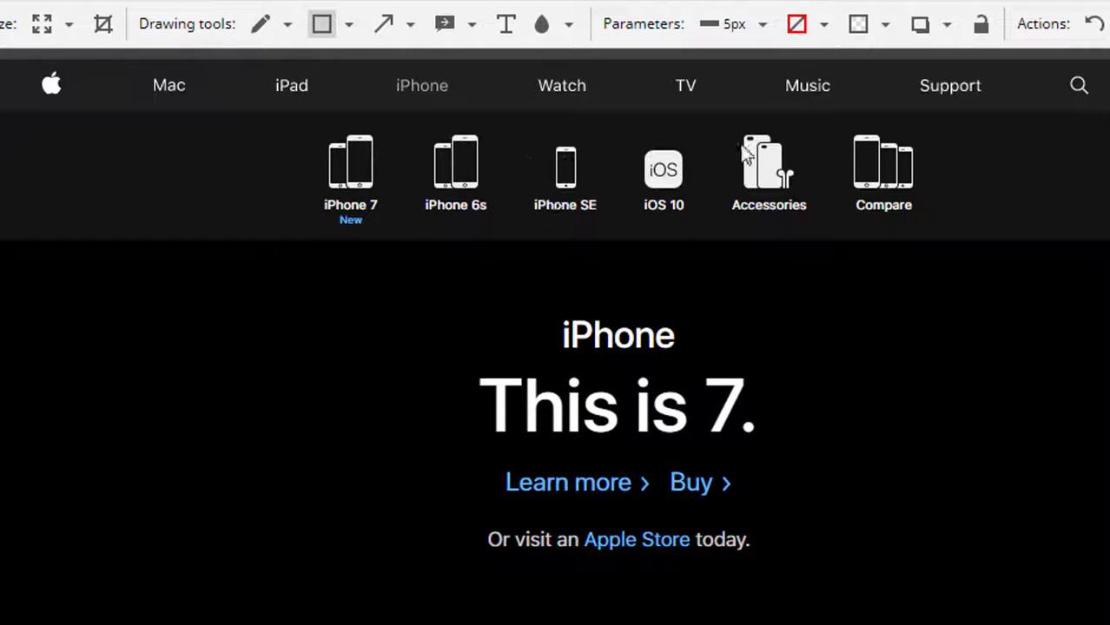
{"action": "left_click_drag", "start_coordinate": [295, 111], "coordinate": [934, 241]}
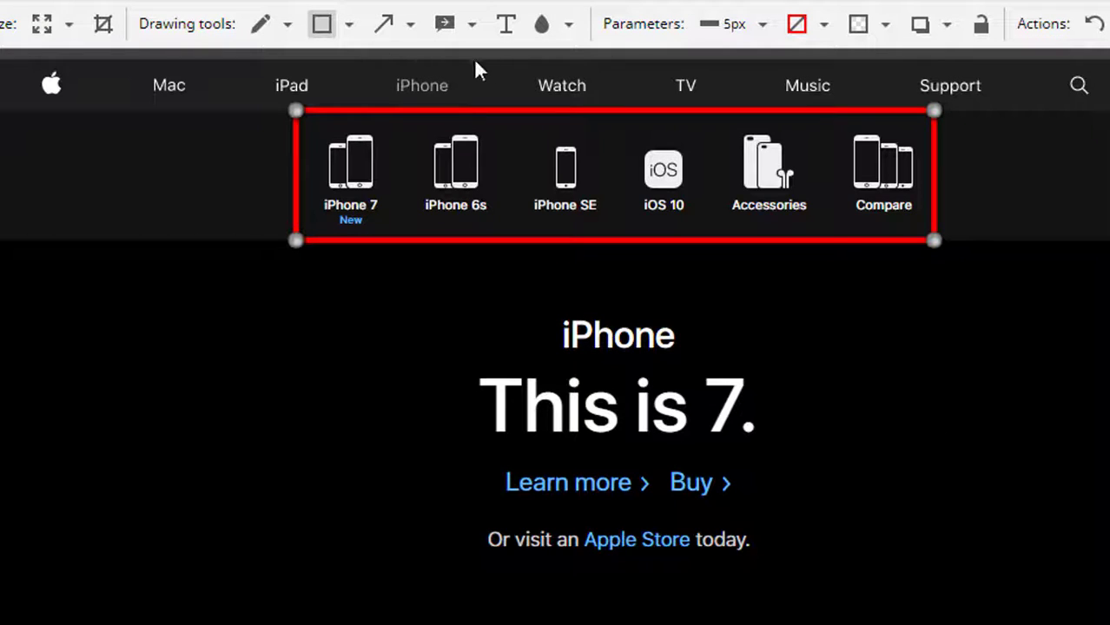
{"action": "left_click", "coordinate": [506, 28]}
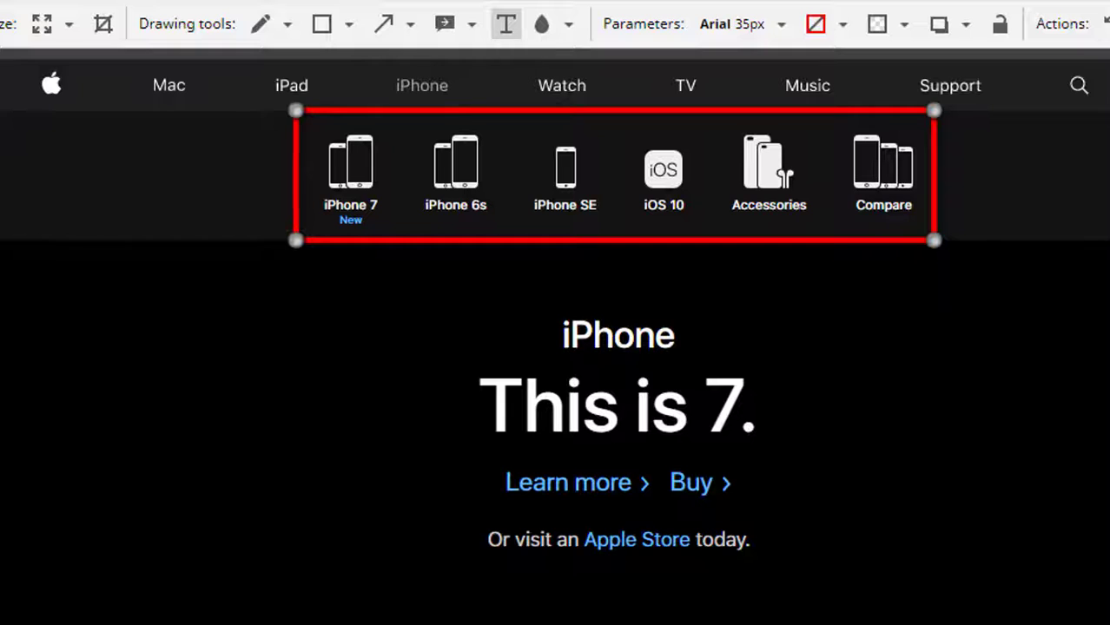
{"action": "left_click", "coordinate": [790, 285]}
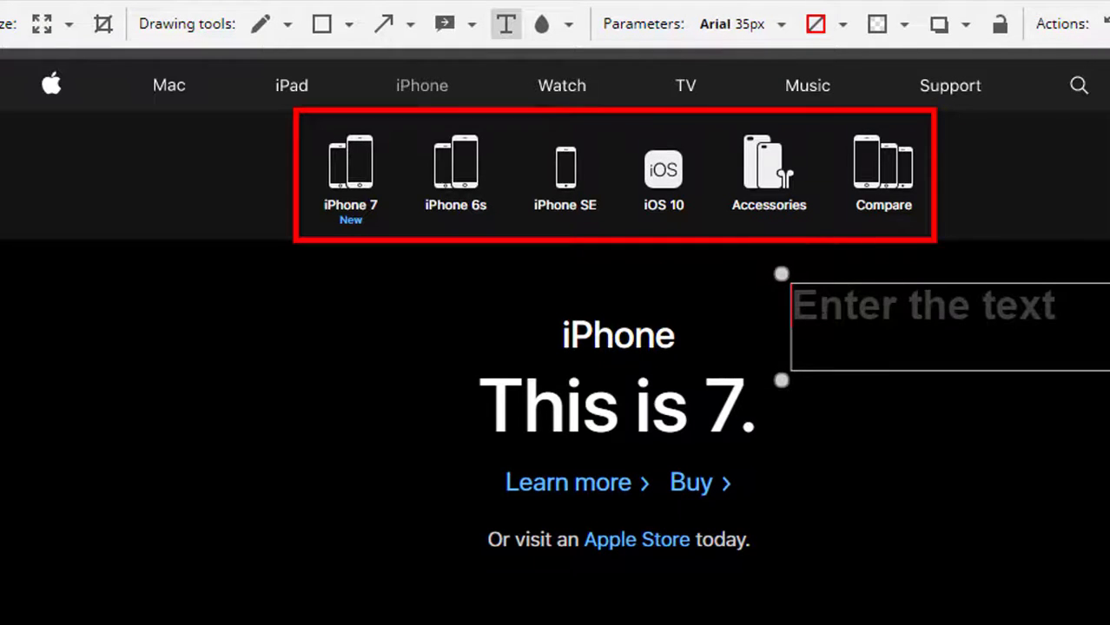
{"action": "type", "text": "Test"}
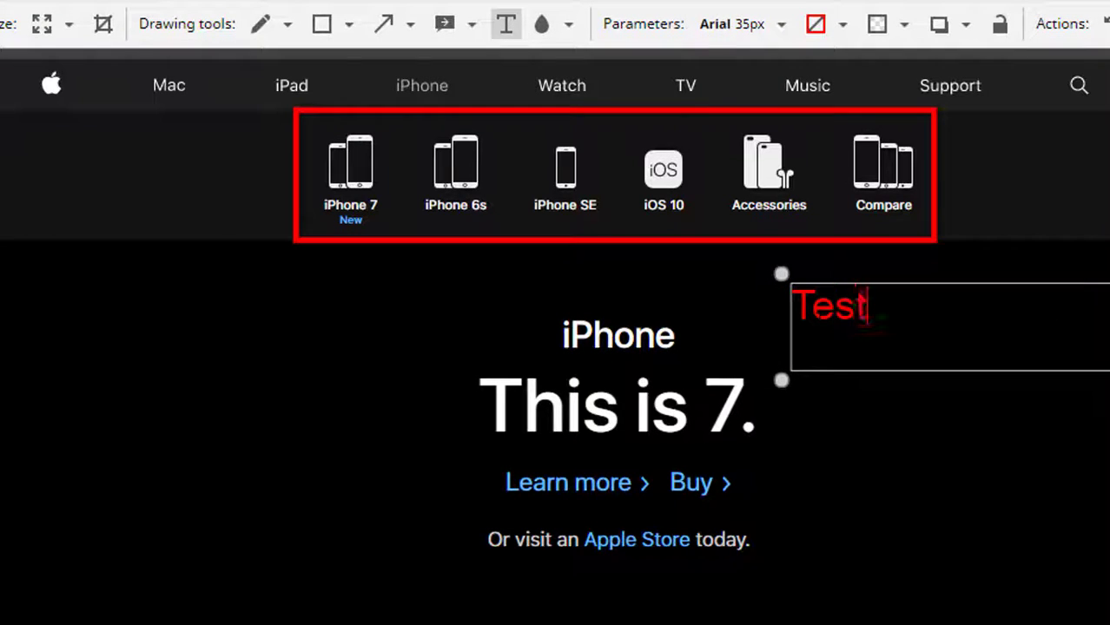
{"action": "type", "text": " - Nimbus "}
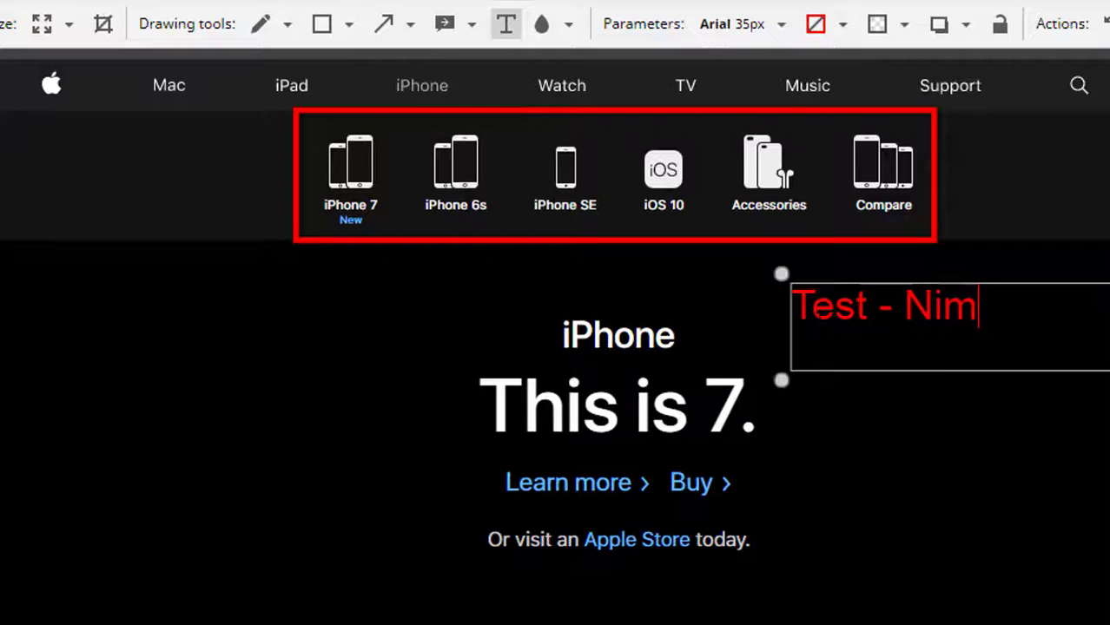
{"action": "type", "text": "Screensh"}
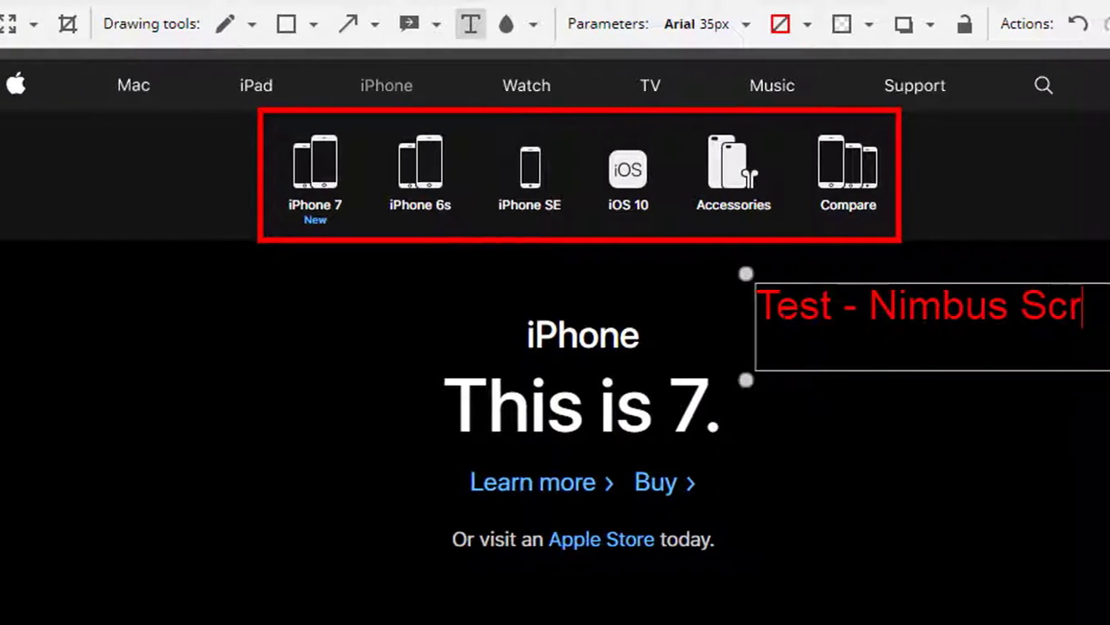
{"action": "type", "text": "ot"}
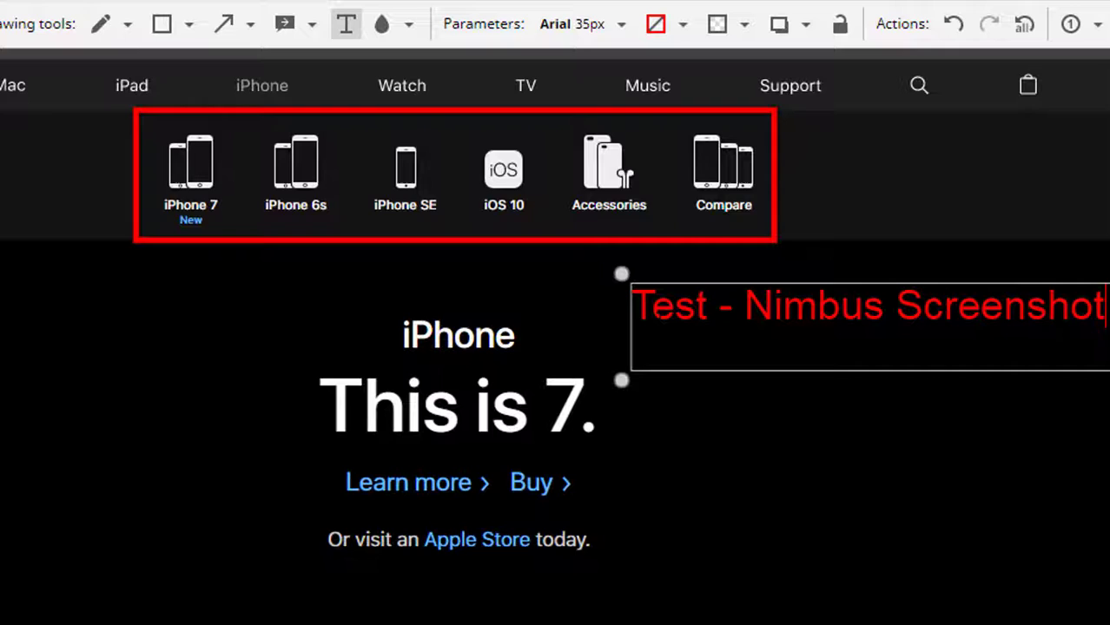
{"action": "left_click", "coordinate": [910, 429]}
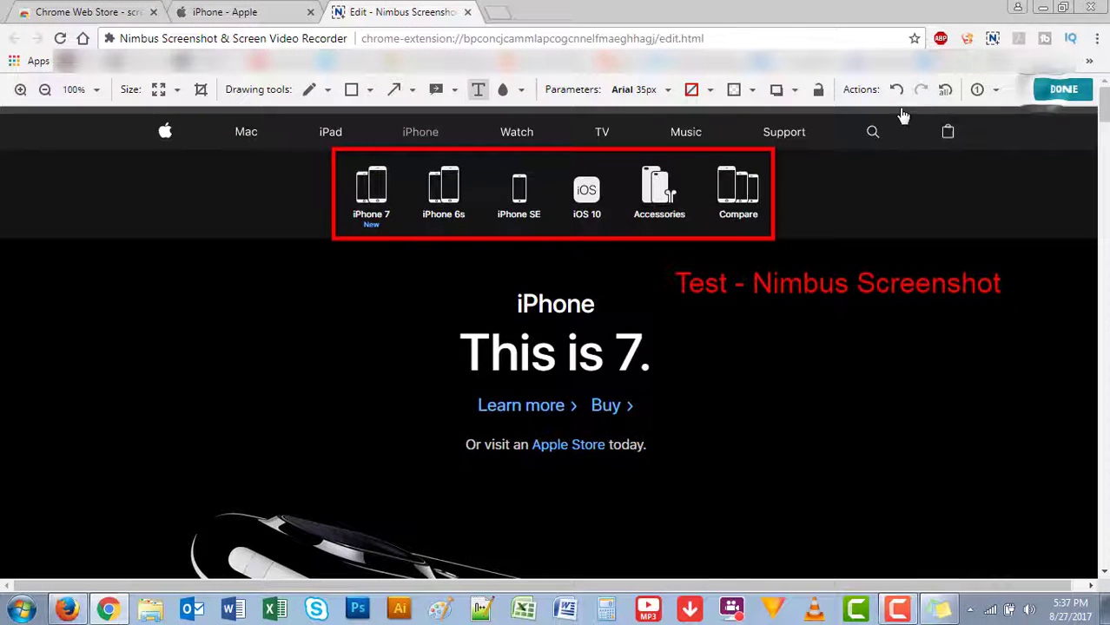
Step: Save the annotated capture as nimbus.png and open it from the download bar
{"action": "left_click", "coordinate": [1063, 89]}
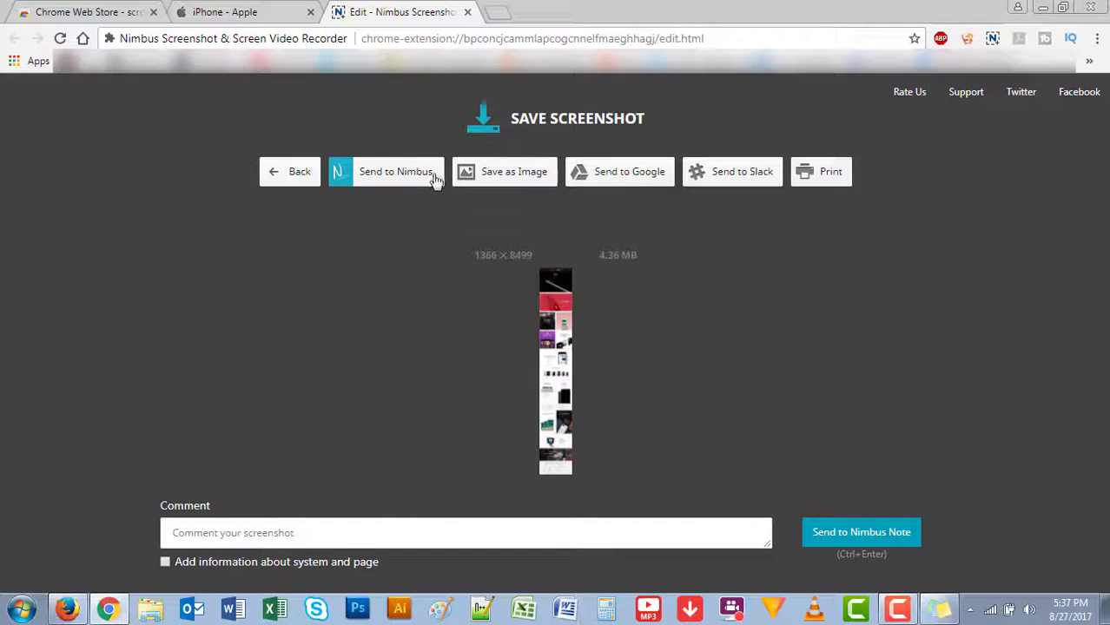
{"action": "left_click", "coordinate": [482, 174]}
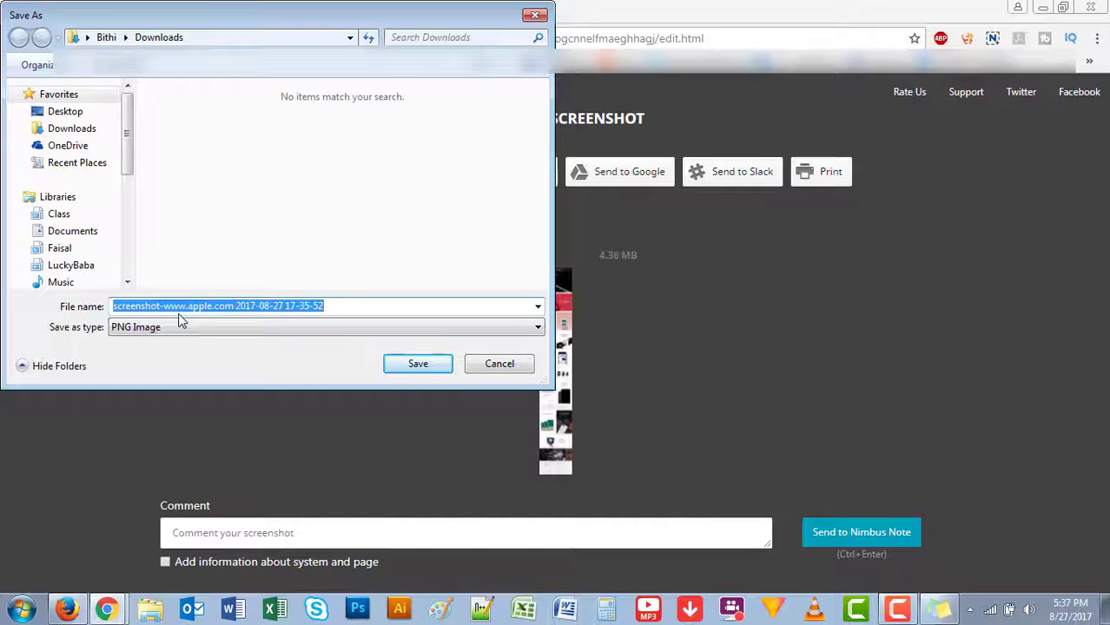
{"action": "type", "text": "nimbus"}
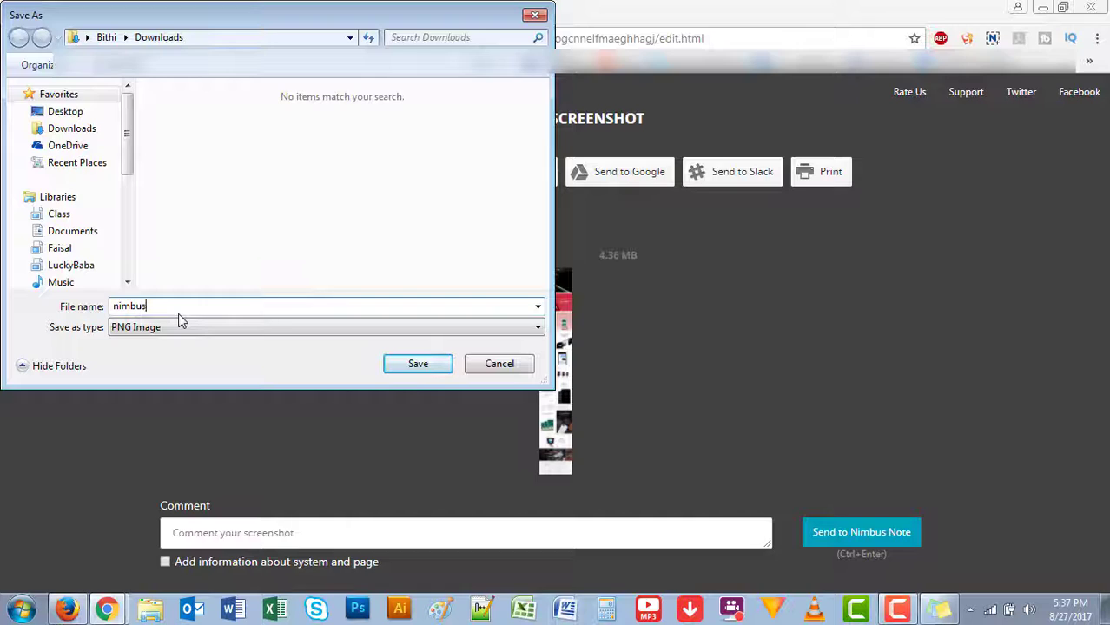
{"action": "key", "text": "Return"}
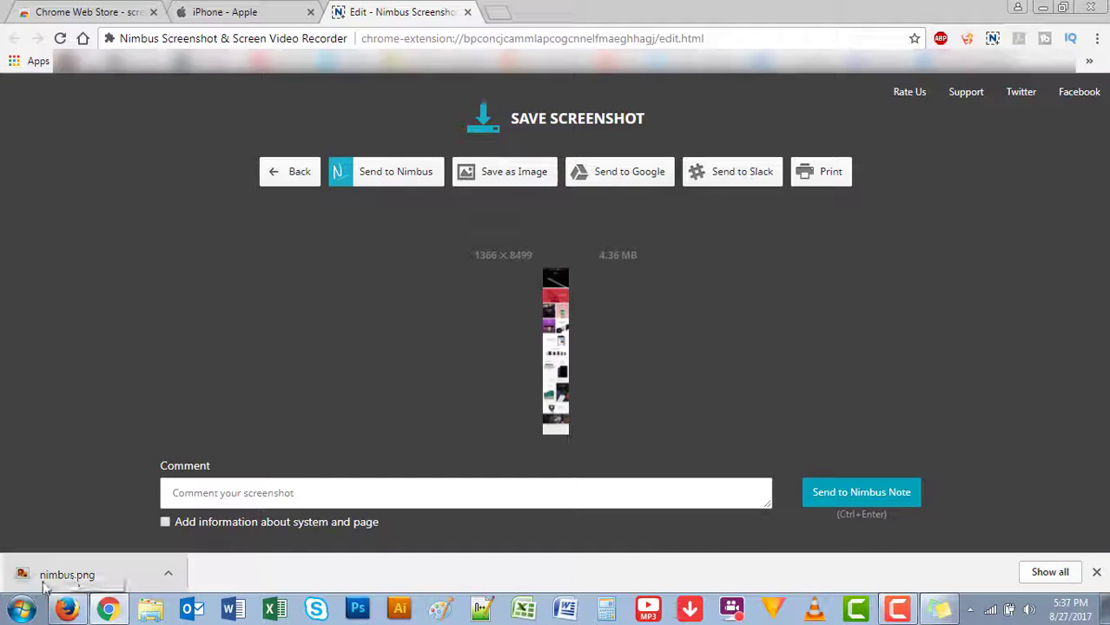
{"action": "left_click", "coordinate": [111, 576]}
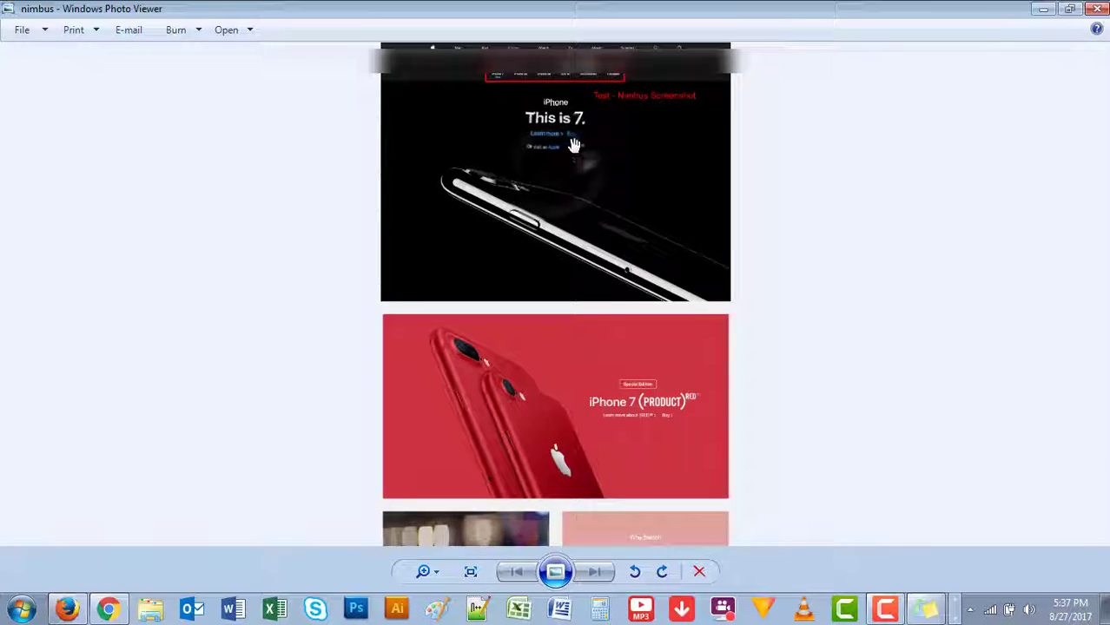
Step: Zoom in and out on the nimbus.png image in Windows Photo Viewer
{"action": "scroll", "coordinate": [575, 141], "scroll_direction": "up", "scroll_amount": 3}
{"action": "scroll", "coordinate": [607, 141], "scroll_direction": "up", "scroll_amount": 1}
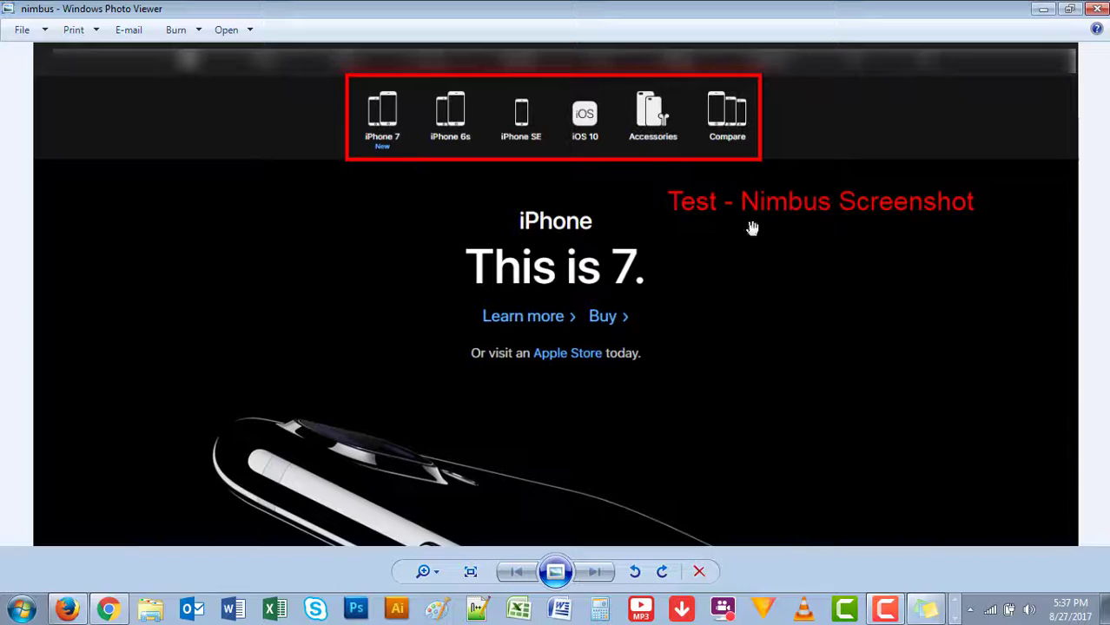
{"action": "scroll", "coordinate": [713, 330], "scroll_direction": "down", "scroll_amount": 1}
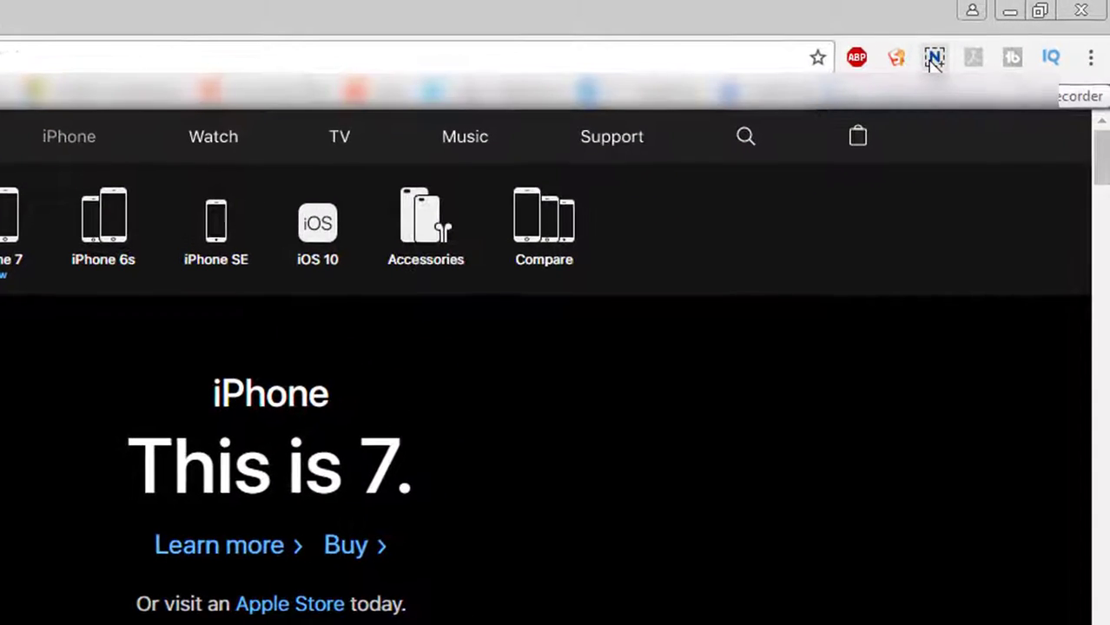
Step: Open the Nimbus capture options to grab the visible part of the page
{"action": "left_click", "coordinate": [934, 58]}
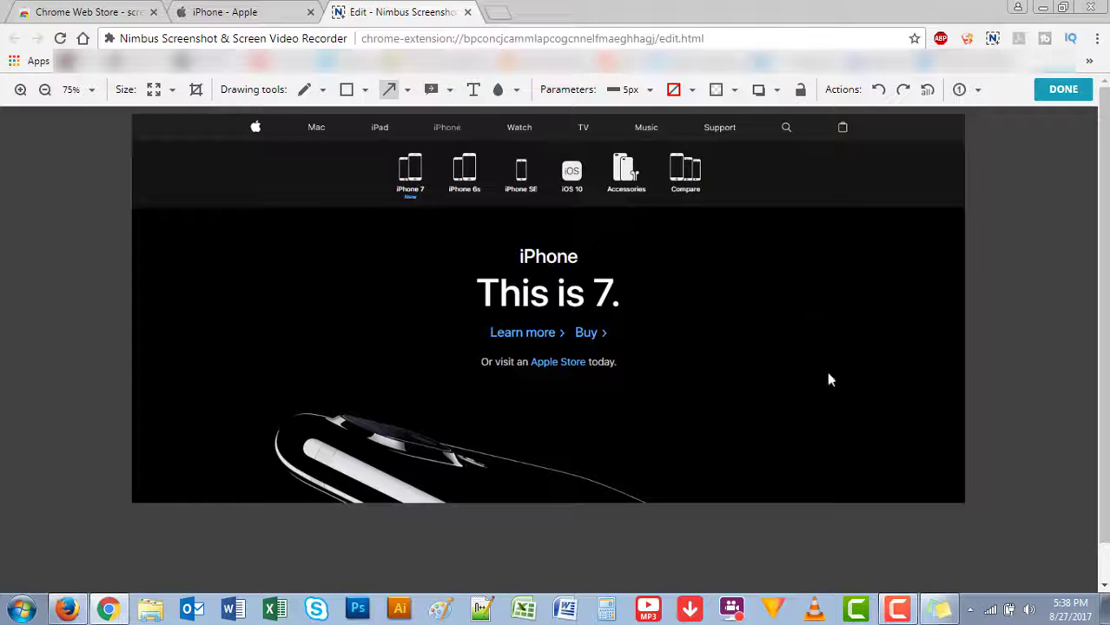
Step: Draw a box around the 'This is 7.' headline and an arrow pointing at it
{"action": "left_click", "coordinate": [347, 91]}
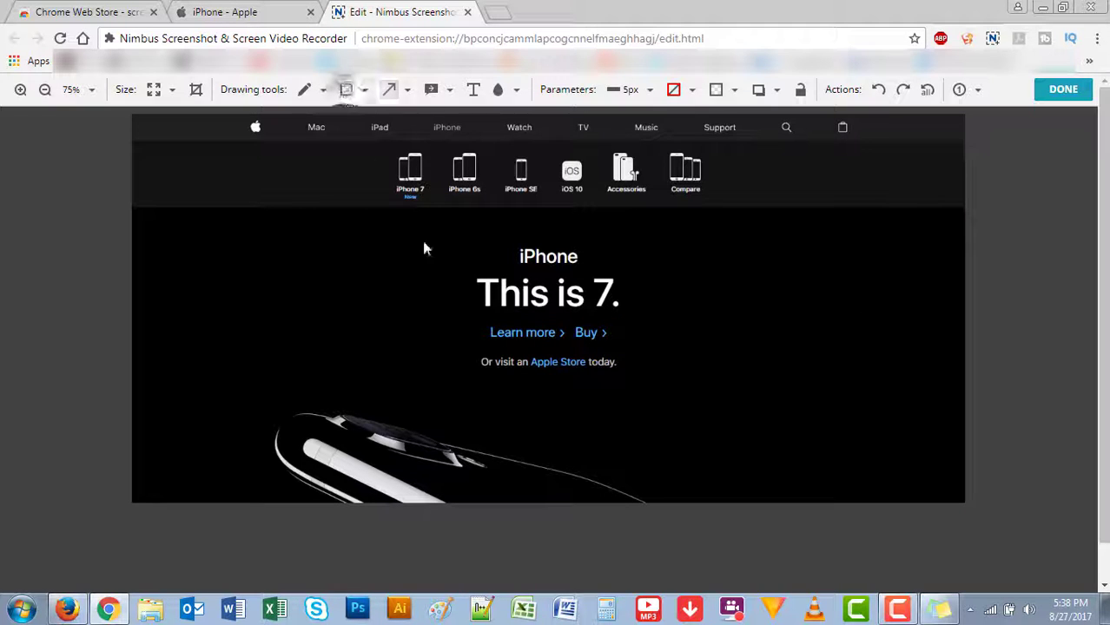
{"action": "left_click_drag", "start_coordinate": [432, 231], "coordinate": [699, 404]}
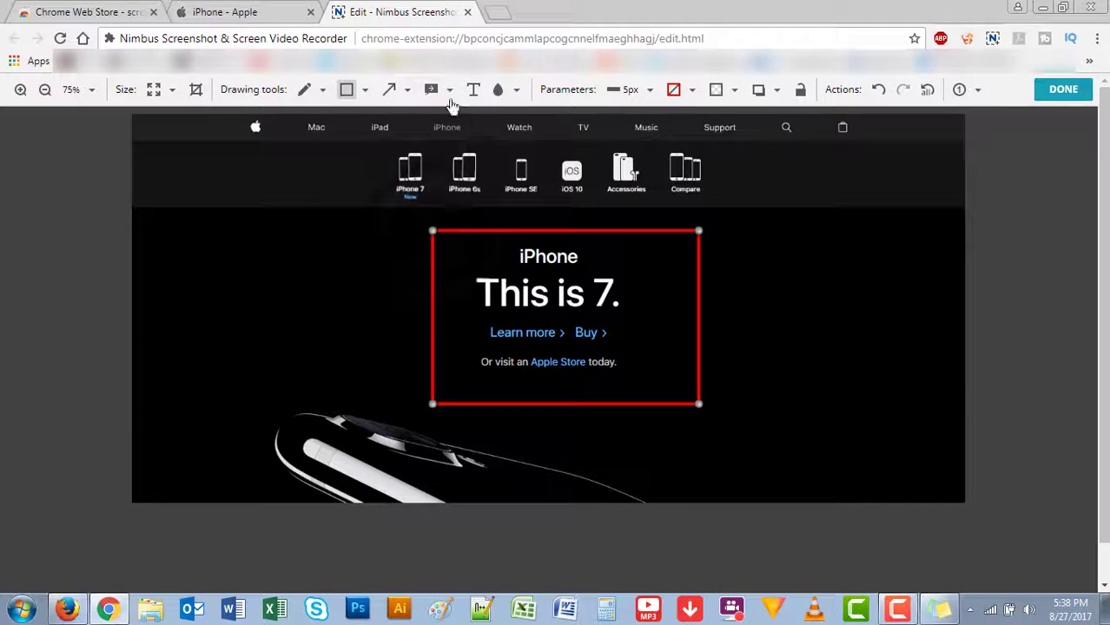
{"action": "left_click", "coordinate": [389, 89]}
{"action": "mouse_move", "coordinate": [224, 262]}
{"action": "left_mouse_down"}
{"action": "mouse_move", "coordinate": [374, 292]}
{"action": "mouse_move", "coordinate": [383, 275]}
{"action": "left_mouse_up"}
{"action": "left_click_drag", "start_coordinate": [222, 266], "coordinate": [199, 374]}
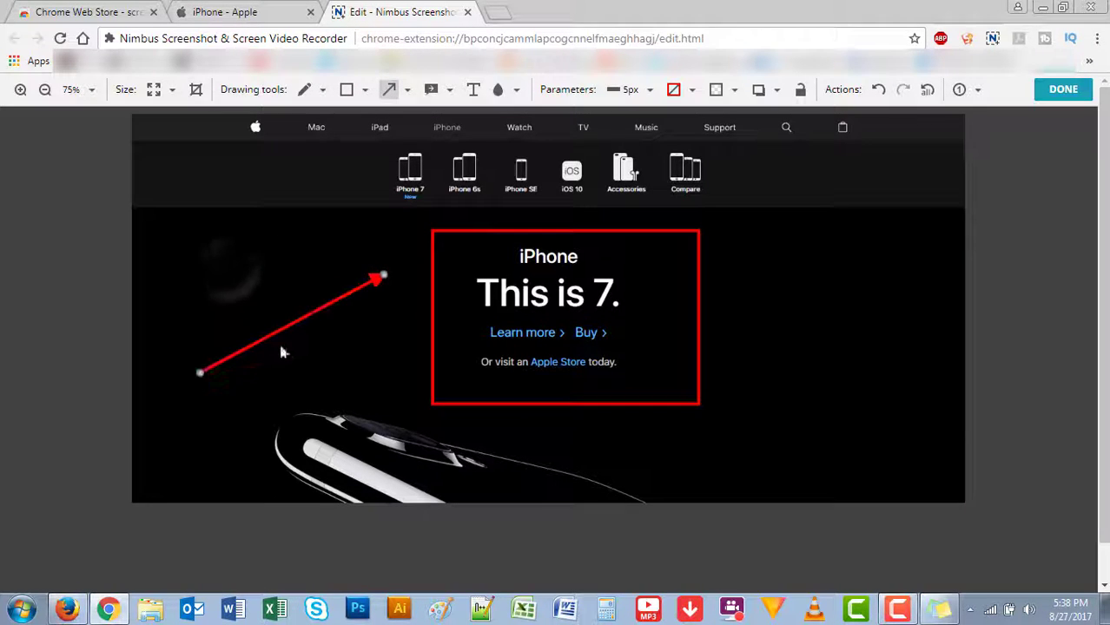
{"action": "left_click_drag", "start_coordinate": [437, 408], "coordinate": [411, 422]}
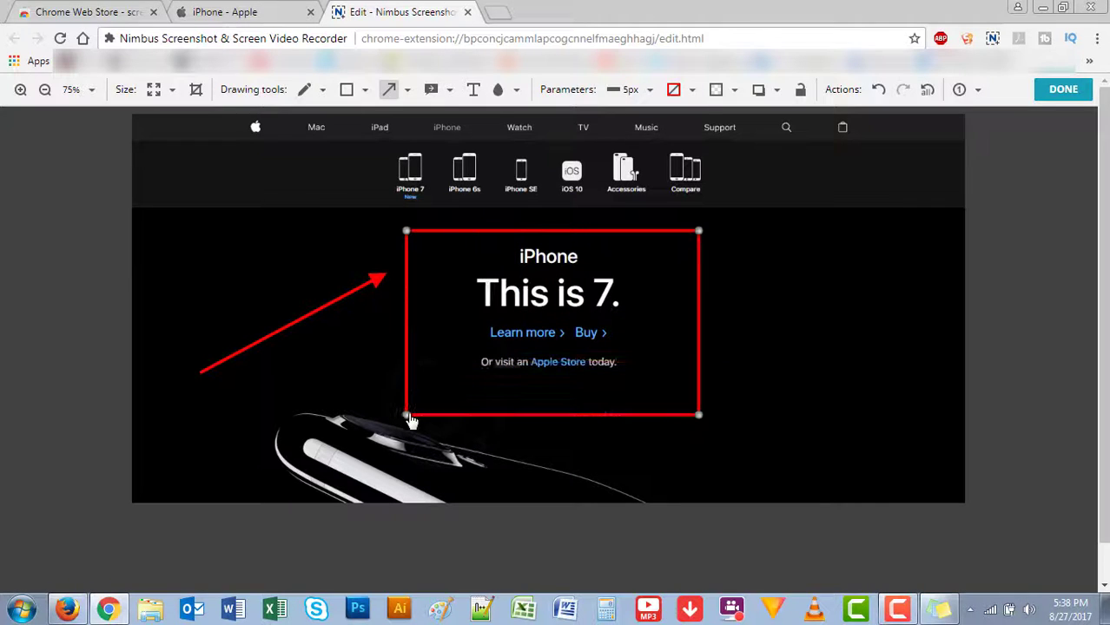
Step: Add the word 'Text' right of the headline in yellow
{"action": "left_click", "coordinate": [473, 89]}
{"action": "left_click", "coordinate": [799, 260]}
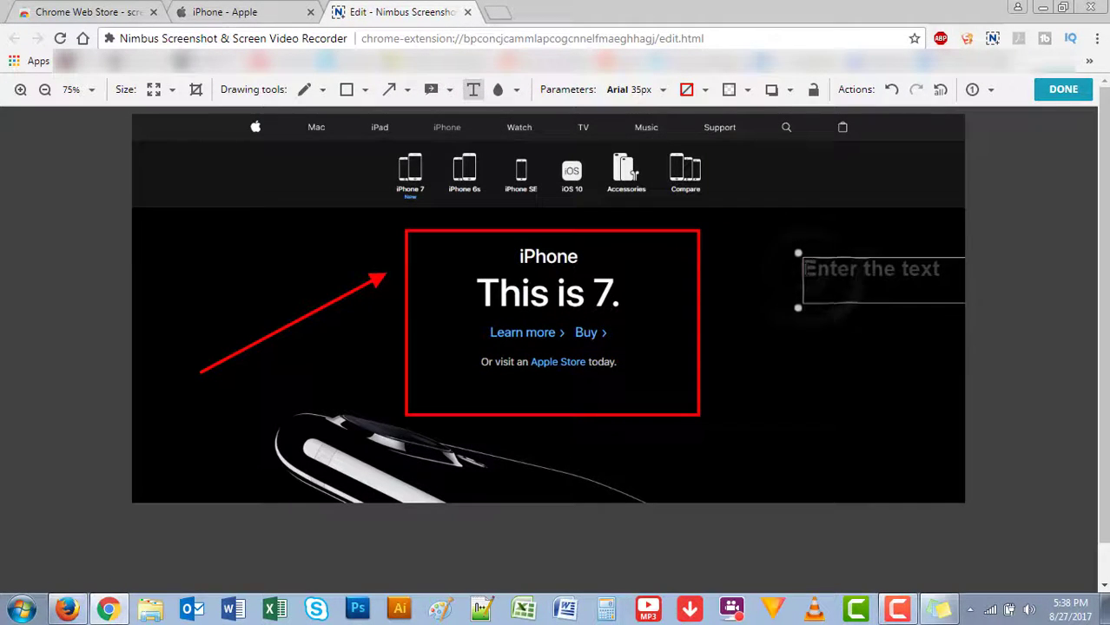
{"action": "type", "text": "Text"}
{"action": "left_click_drag", "start_coordinate": [844, 276], "coordinate": [776, 286]}
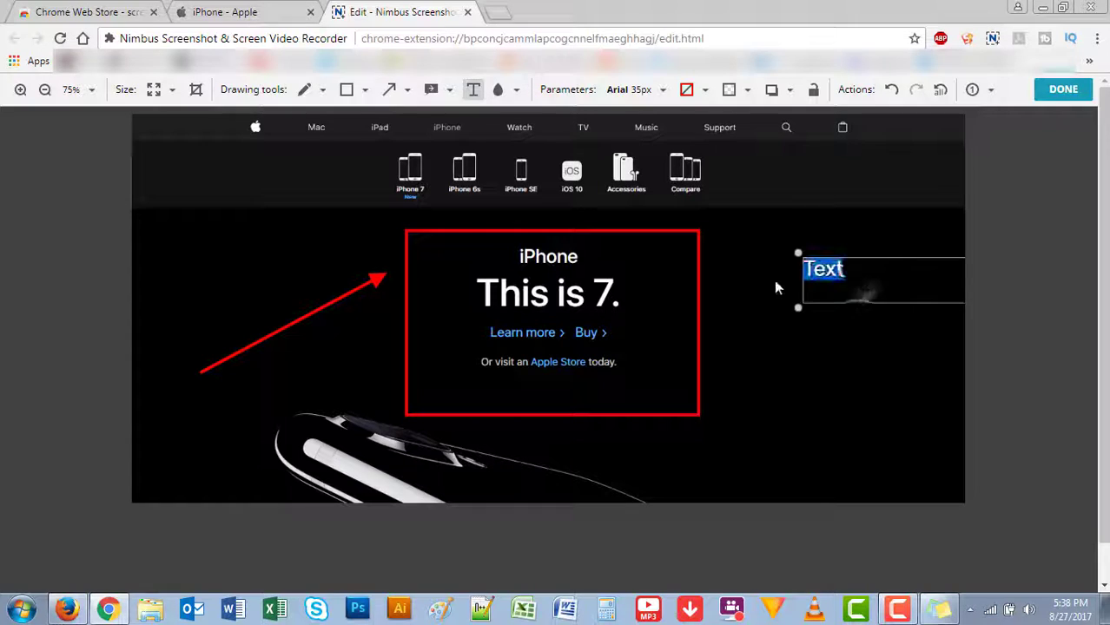
{"action": "left_click", "coordinate": [704, 90]}
{"action": "left_click_drag", "start_coordinate": [826, 189], "coordinate": [805, 136]}
{"action": "left_click", "coordinate": [796, 310]}
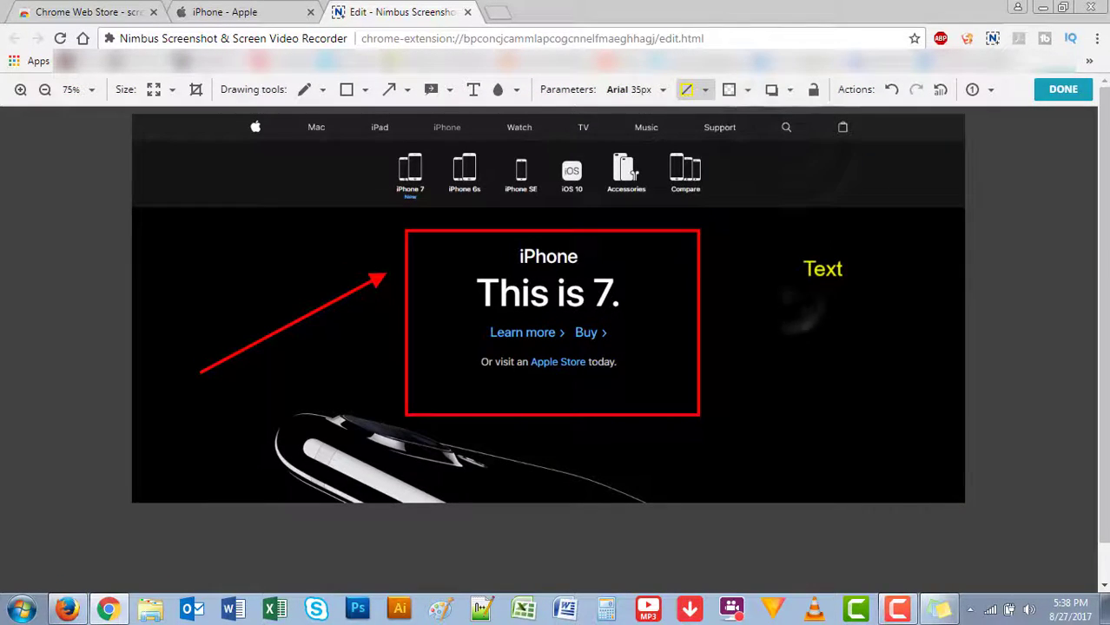
Step: Recolour the headline box outline blue
{"action": "left_click", "coordinate": [697, 276]}
{"action": "left_click", "coordinate": [691, 89]}
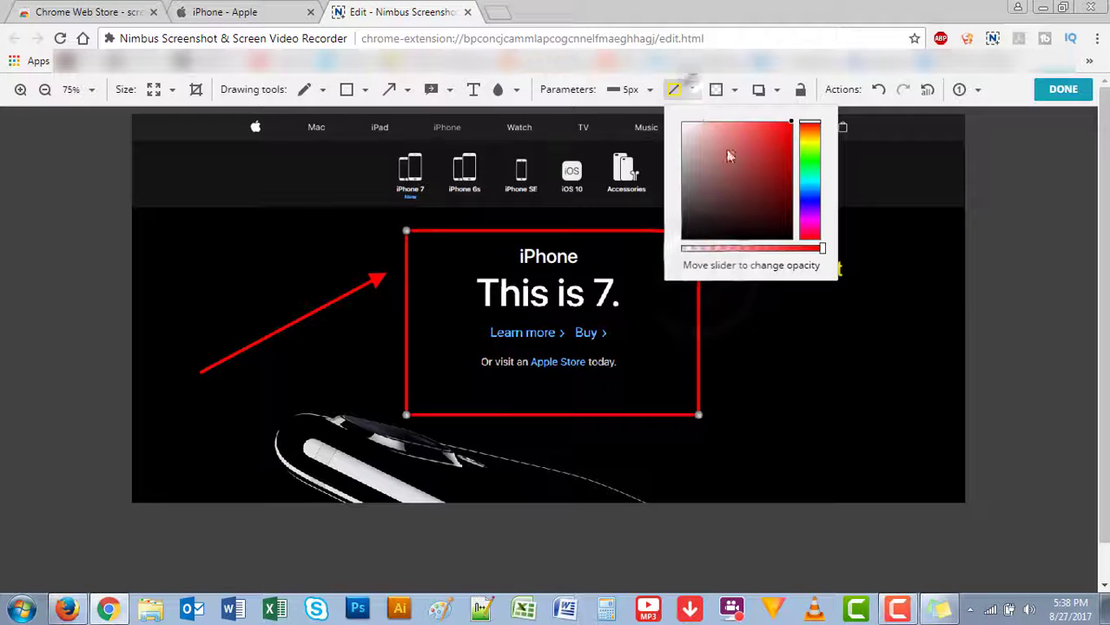
{"action": "left_click_drag", "start_coordinate": [811, 186], "coordinate": [820, 199]}
{"action": "left_click", "coordinate": [785, 356]}
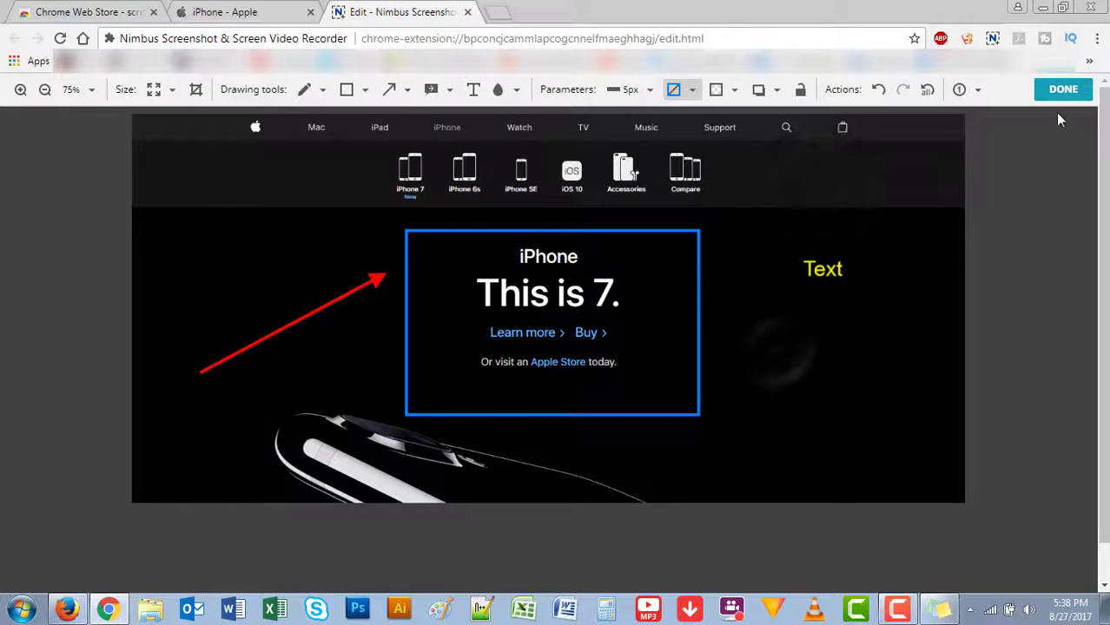
Step: Save the annotated capture as a PNG with the default name and open it
{"action": "left_click", "coordinate": [1063, 90]}
{"action": "left_click", "coordinate": [473, 171]}
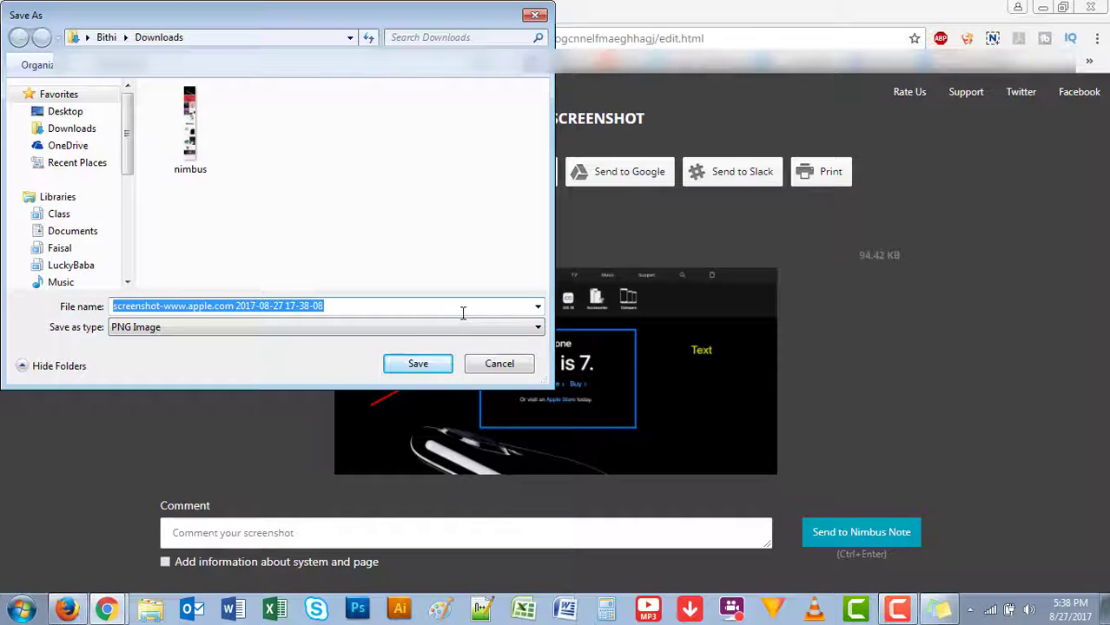
{"action": "left_click", "coordinate": [429, 363]}
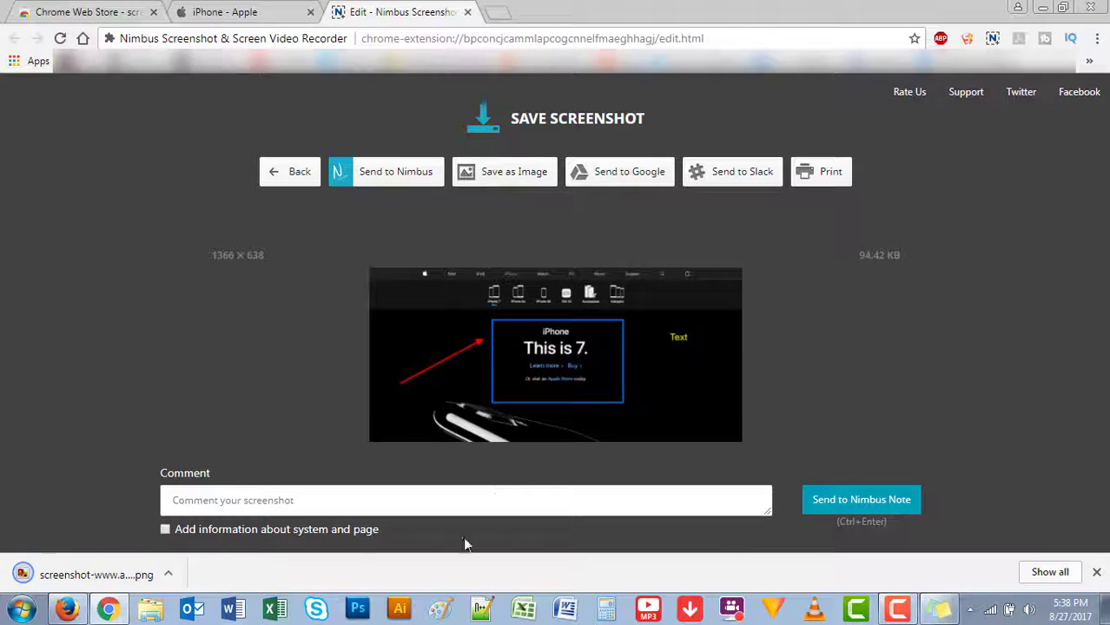
{"action": "left_click", "coordinate": [73, 576]}
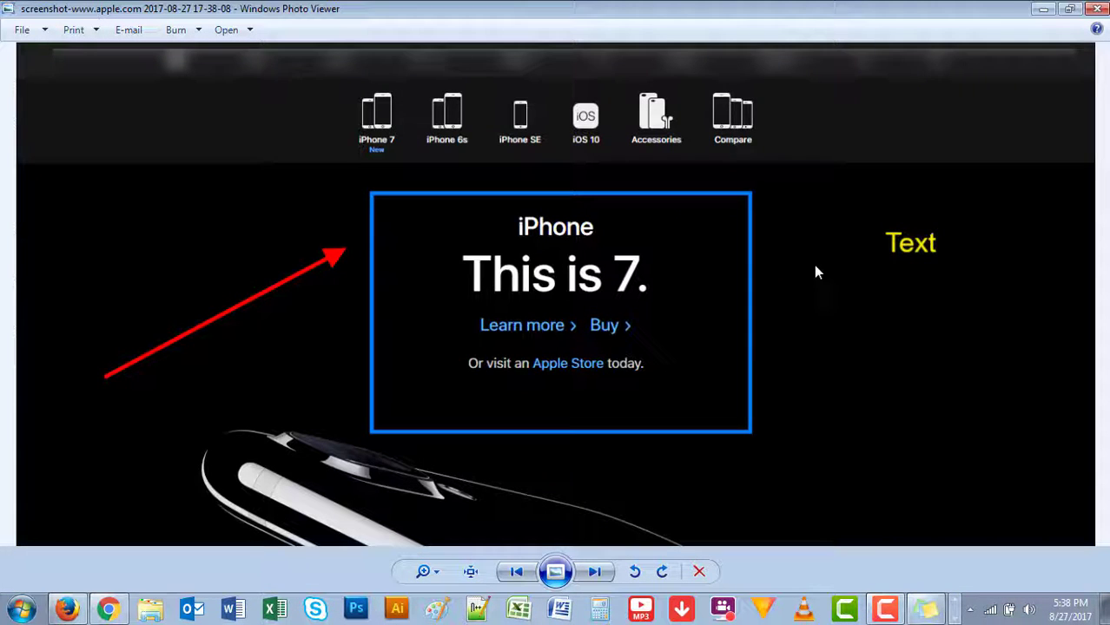